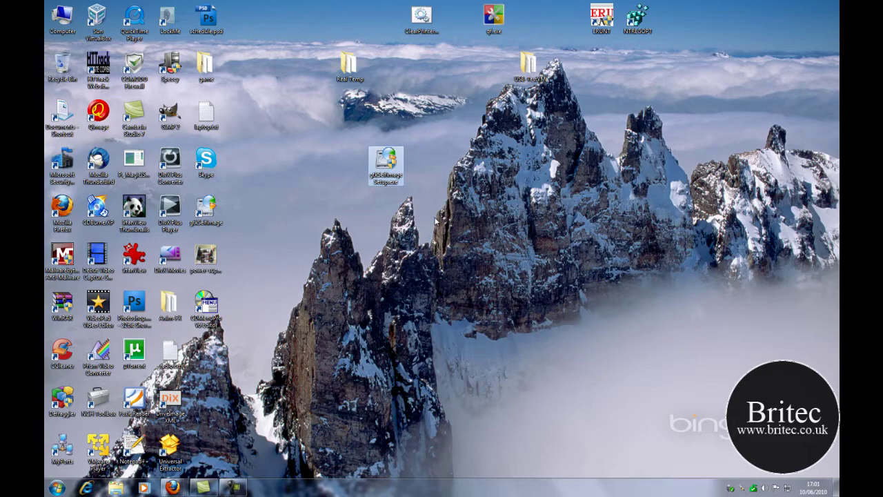
# - Download gtkSelfimageSetup.exe from the gtkSelfimage SourceForge page and reposition the gtkSelfimage desktop shortcut
pyautogui.click(174, 486)
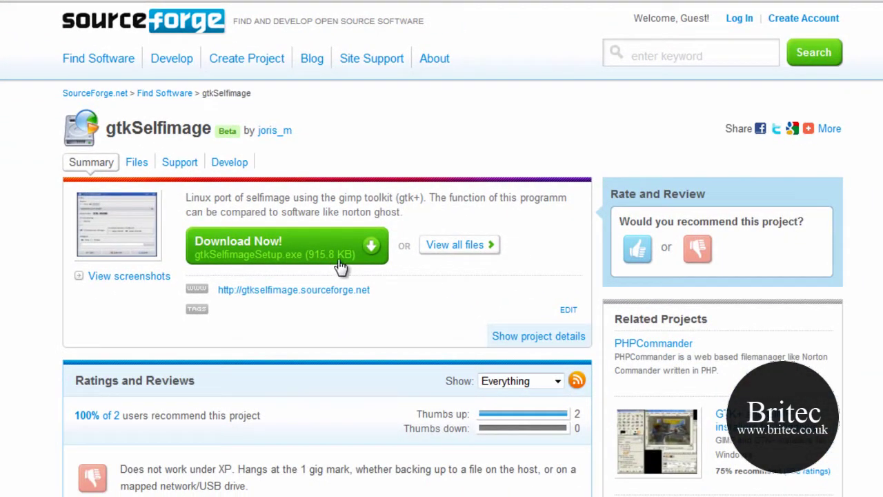
pyautogui.click(289, 263)
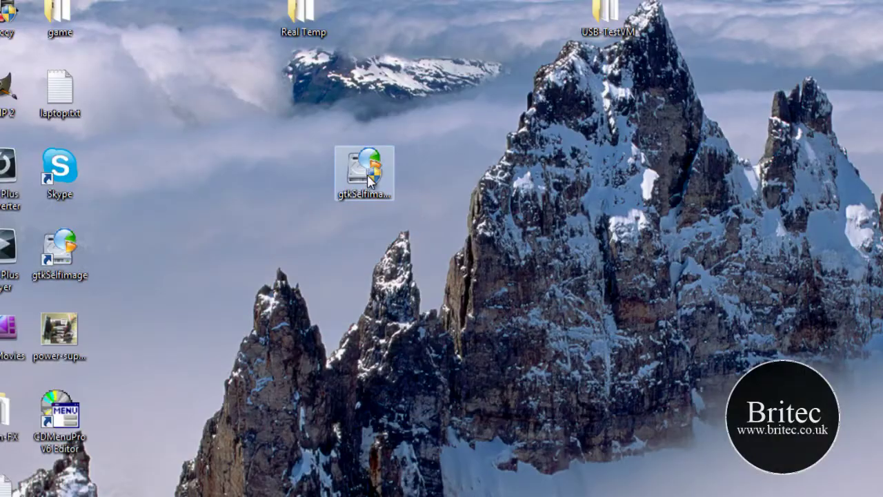
pyautogui.moveTo(364, 169); pyautogui.dragTo(735, 18)
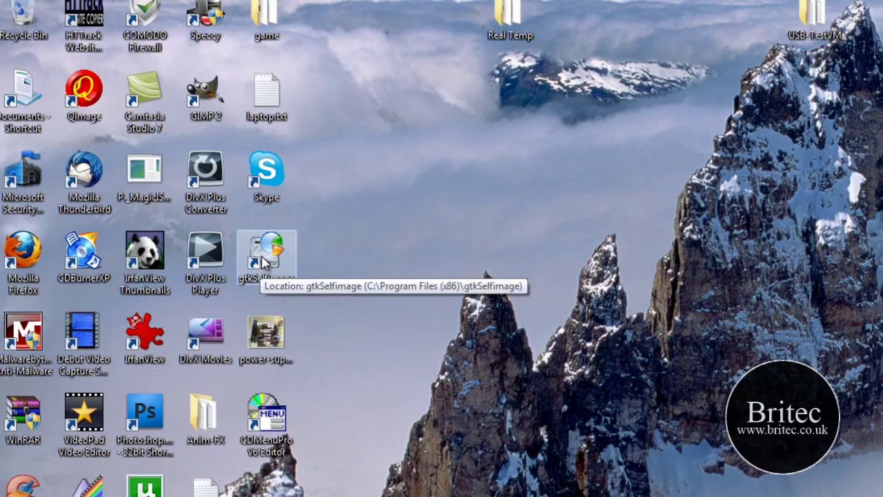
# - Launch gtkSelfimage from its desktop shortcut as administrator and centre the v0.1.2 window
pyautogui.rightClick(263, 240)
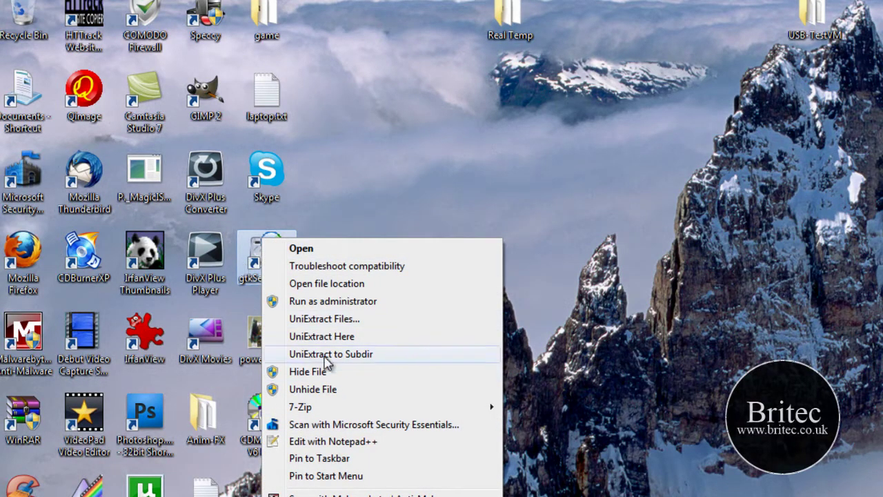
pyautogui.click(327, 304)
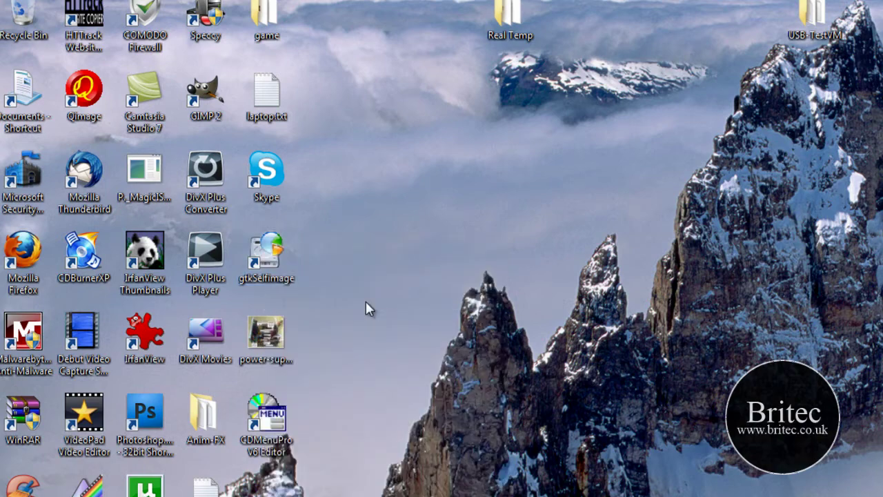
pyautogui.moveTo(221, 32); pyautogui.dragTo(583, 119)
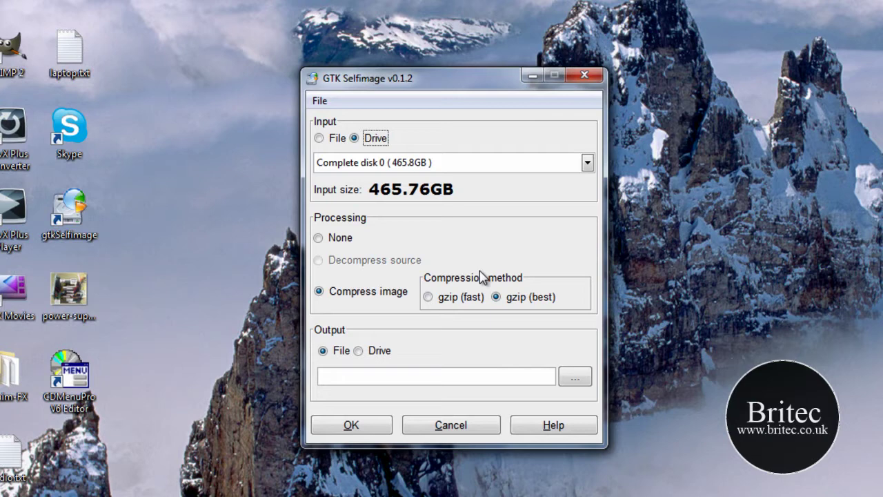
pyautogui.moveTo(455, 84); pyautogui.dragTo(489, 87)
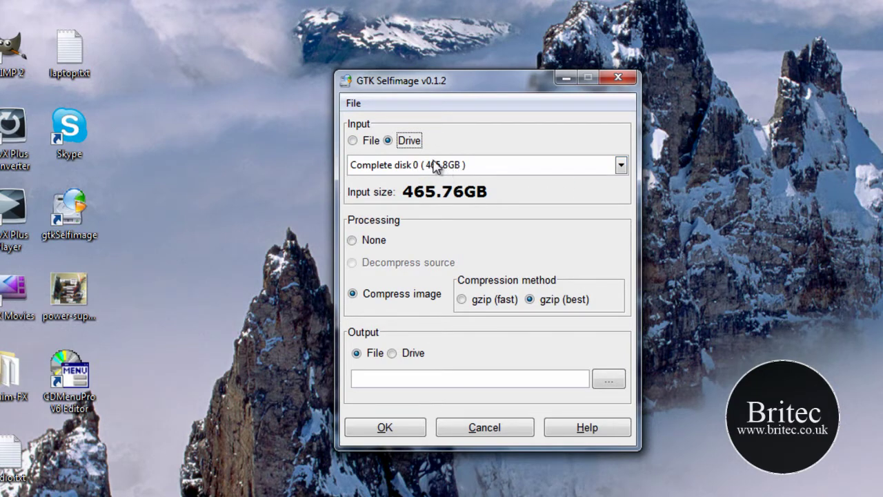
pyautogui.click(621, 169)
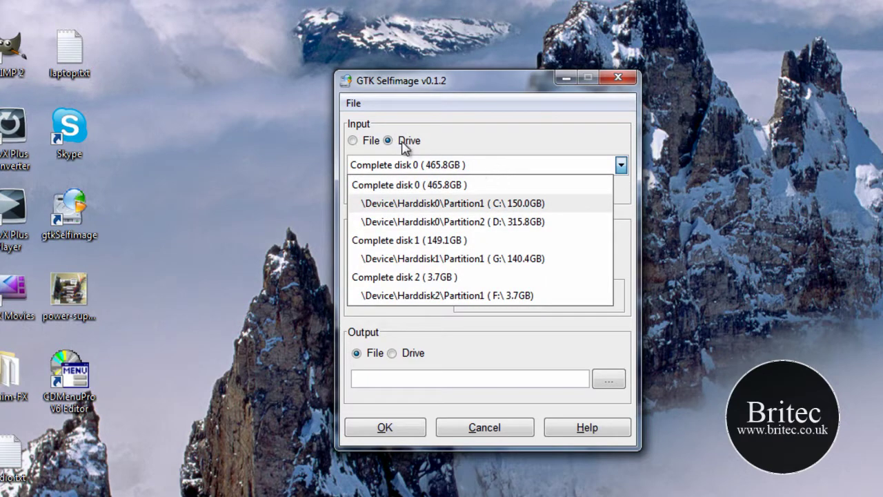
pyautogui.click(360, 147)
pyautogui.click(353, 141)
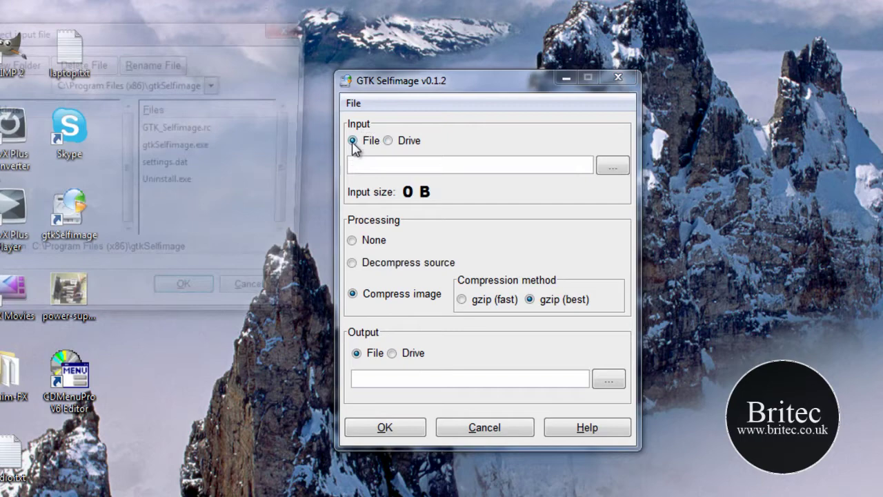
pyautogui.moveTo(117, 29); pyautogui.dragTo(474, 126)
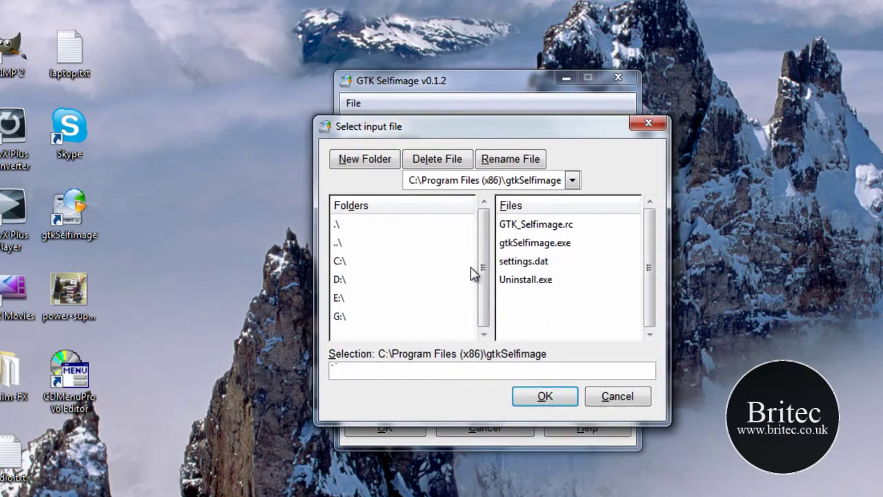
pyautogui.click(340, 279)
pyautogui.click(648, 124)
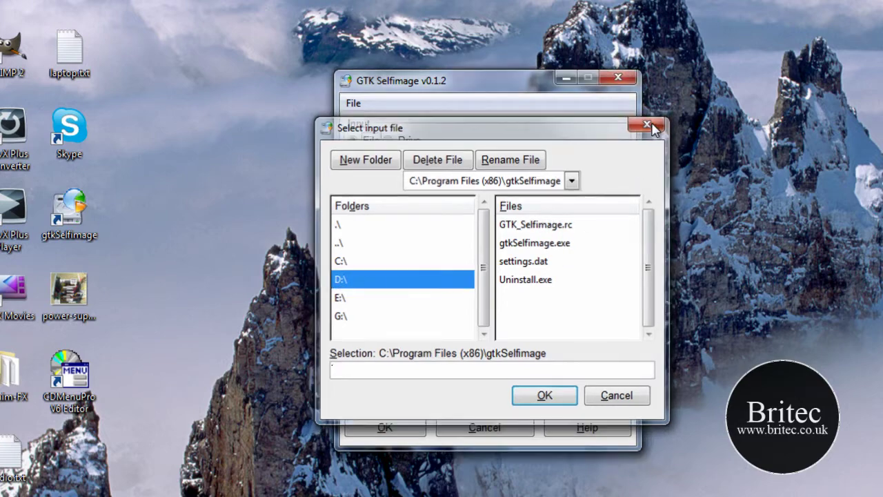
pyautogui.click(388, 141)
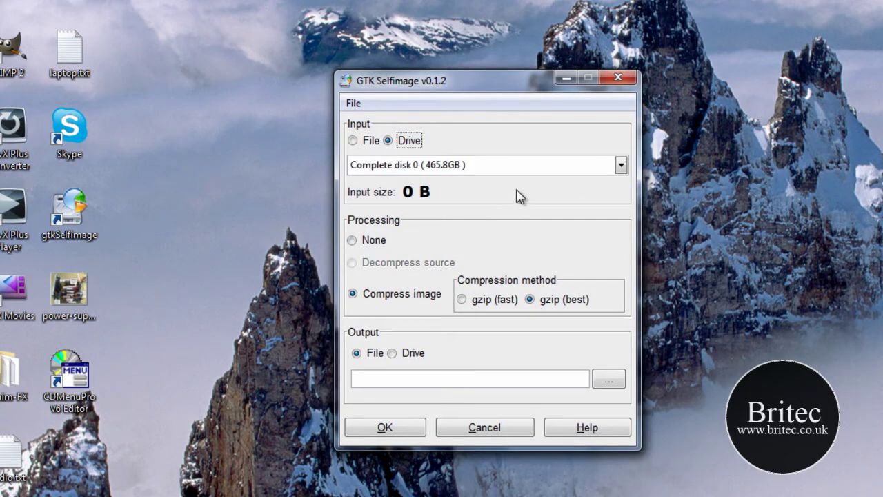
# - Choose Complete disk 2 (3.7GB) as the input drive, giving a 3.75GB input size
pyautogui.click(622, 168)
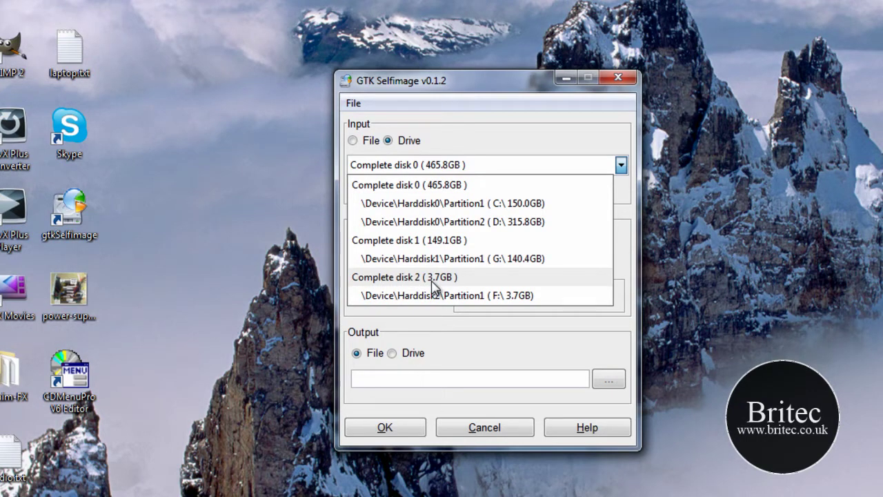
pyautogui.click(433, 277)
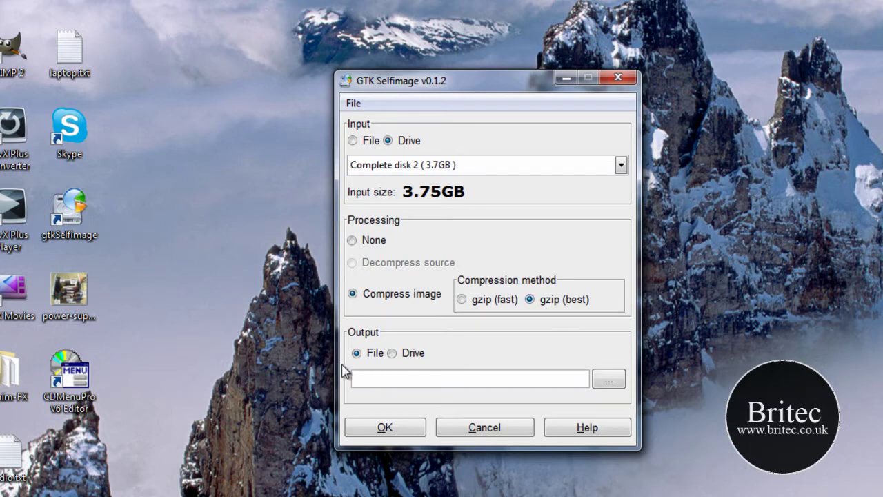
# - Try the C:\ partition as an output drive, then return output to an image file and browse for it
pyautogui.click(400, 356)
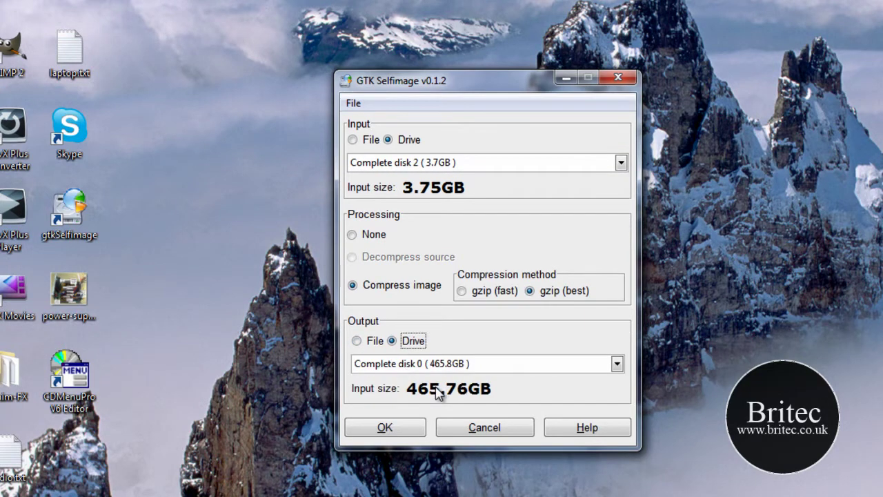
pyautogui.click(616, 365)
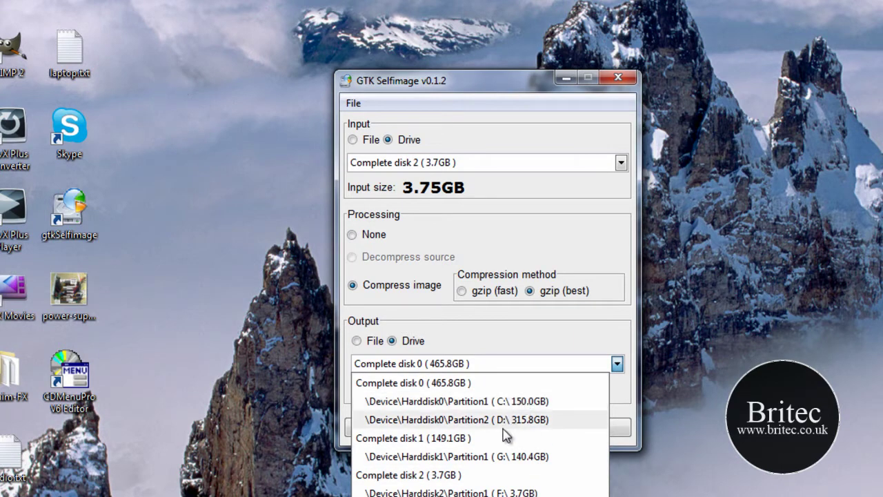
pyautogui.click(489, 403)
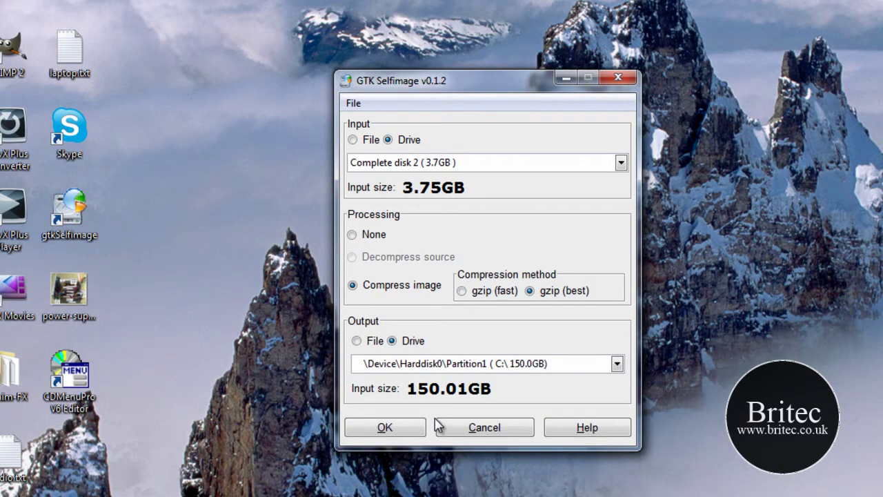
pyautogui.click(617, 364)
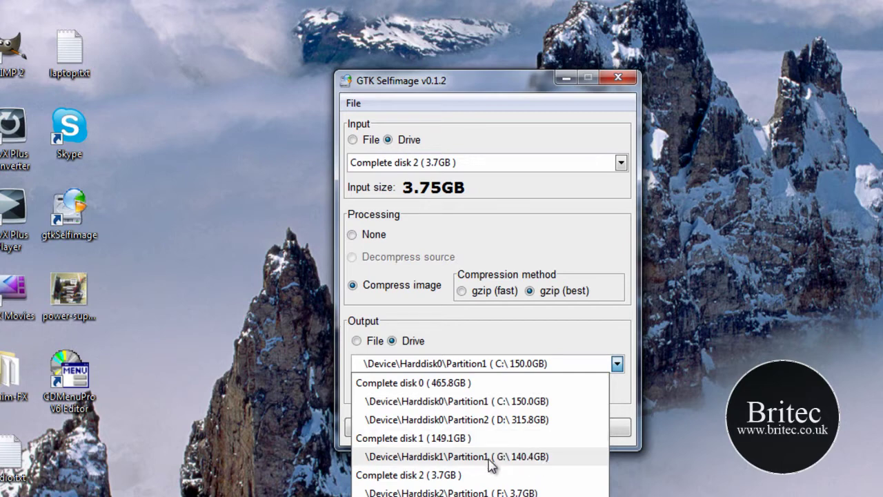
pyautogui.click(365, 345)
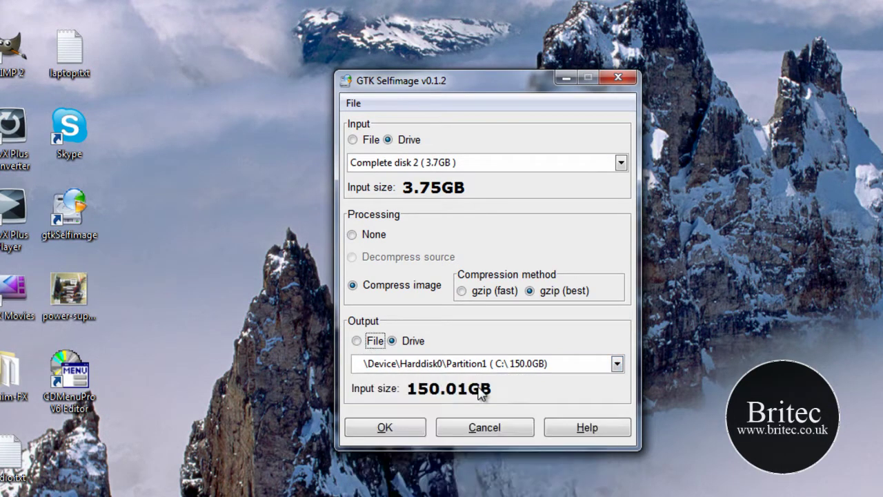
pyautogui.click(367, 340)
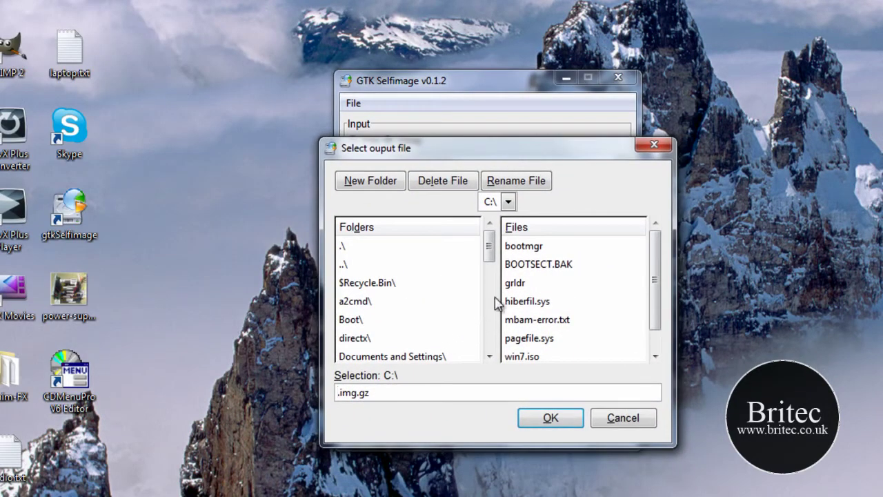
# - Set the output file to C:\pendrive.img.gz and start imaging the 3.7GB pen drive
pyautogui.moveTo(489, 246); pyautogui.dragTo(488, 333)
pyautogui.click(348, 327)
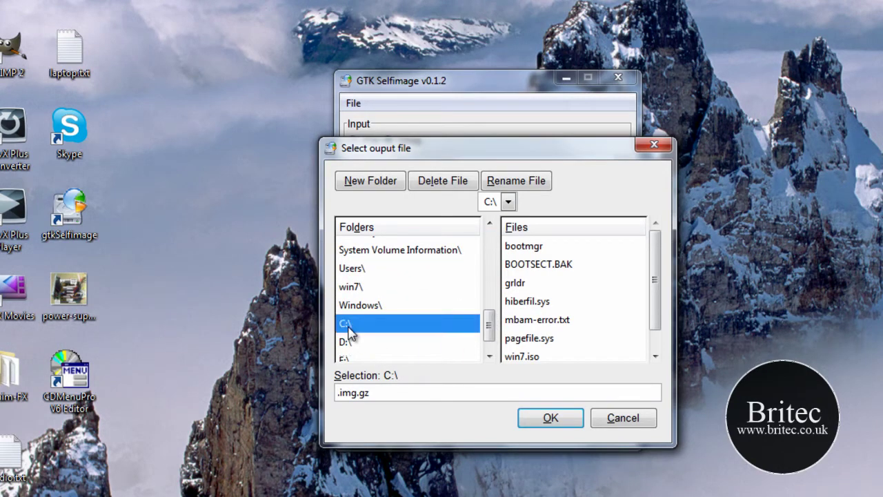
pyautogui.click(337, 393)
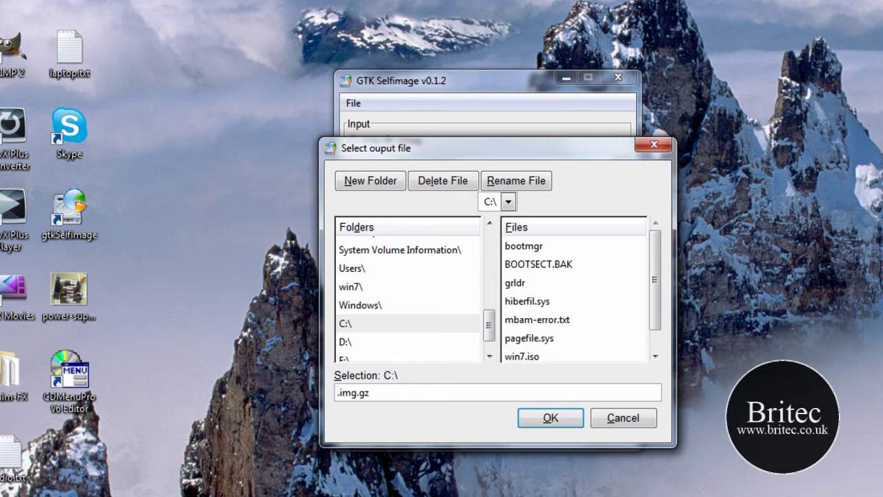
pyautogui.write('pendrive')
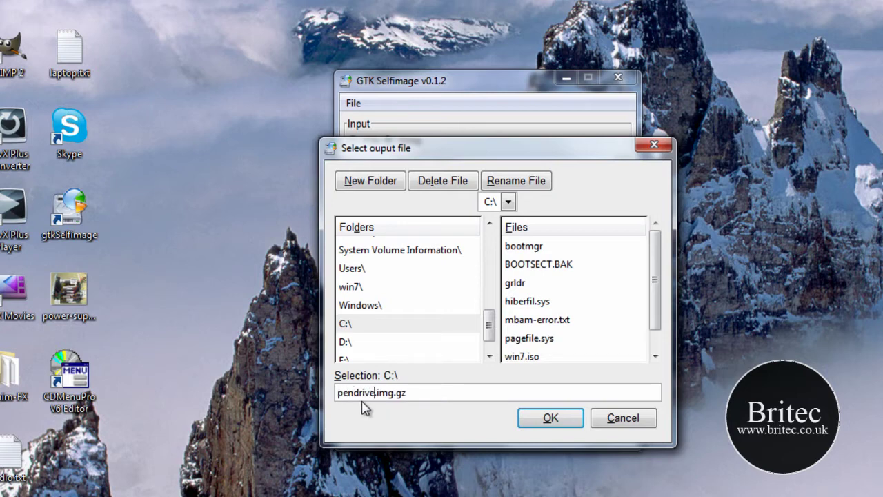
pyautogui.click(548, 424)
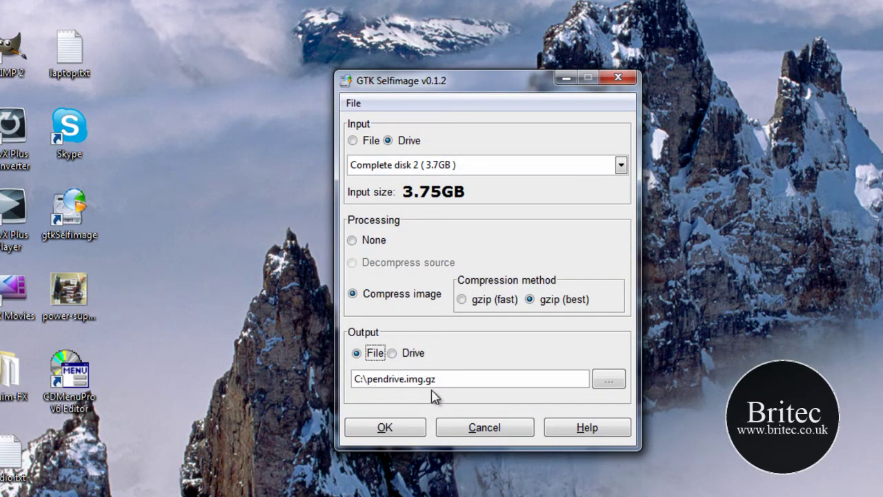
pyautogui.click(416, 435)
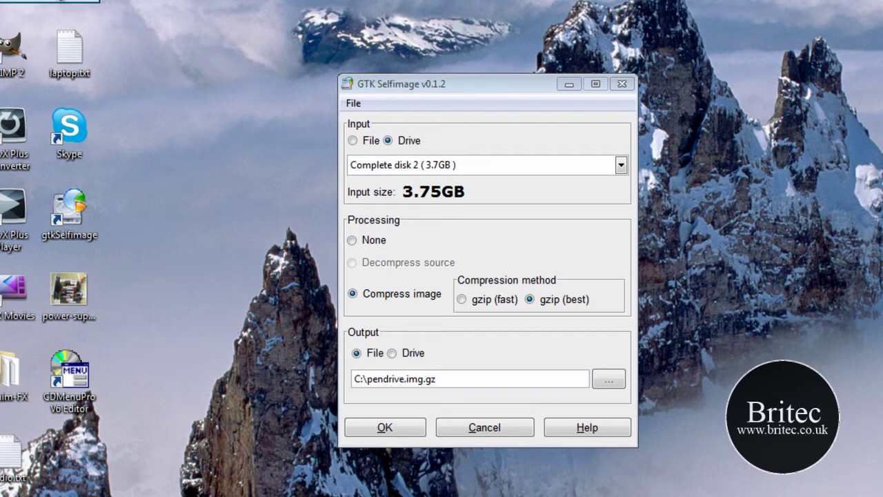
# - Close the finished imaging window and inspect pendrive.img.gz in the C: drive root
pyautogui.click(384, 427)
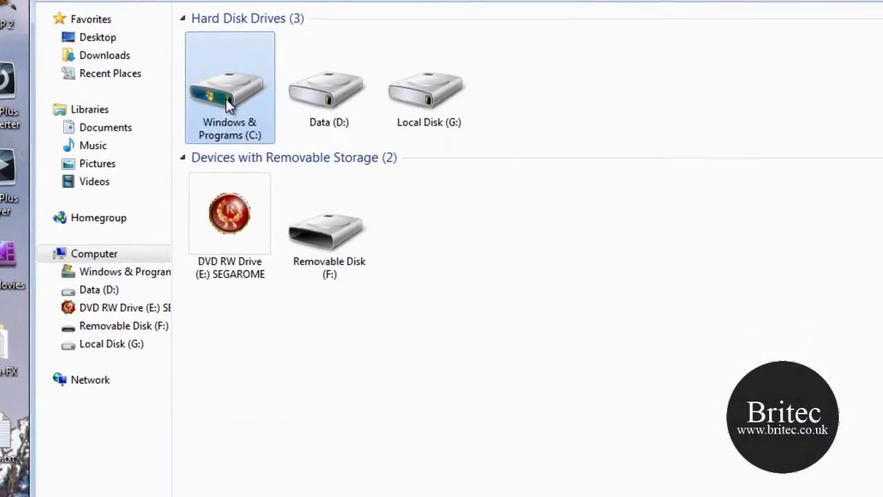
pyautogui.doubleClick(220, 134)
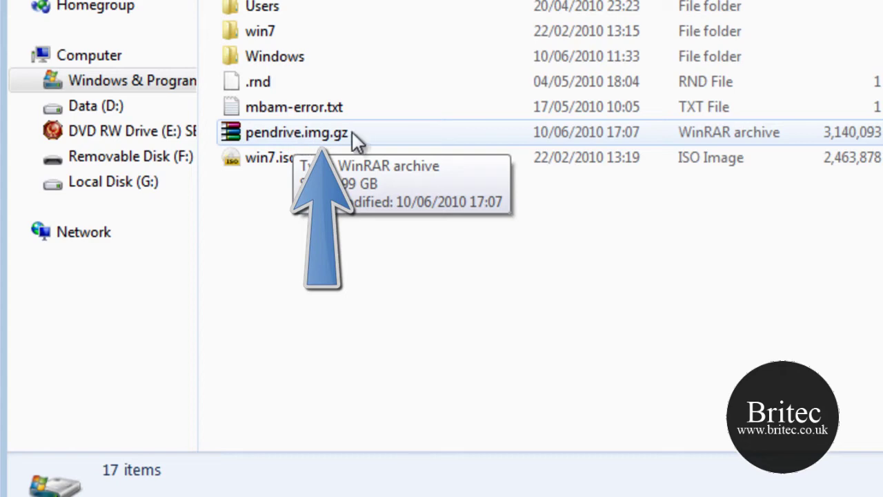
pyautogui.rightClick(278, 134)
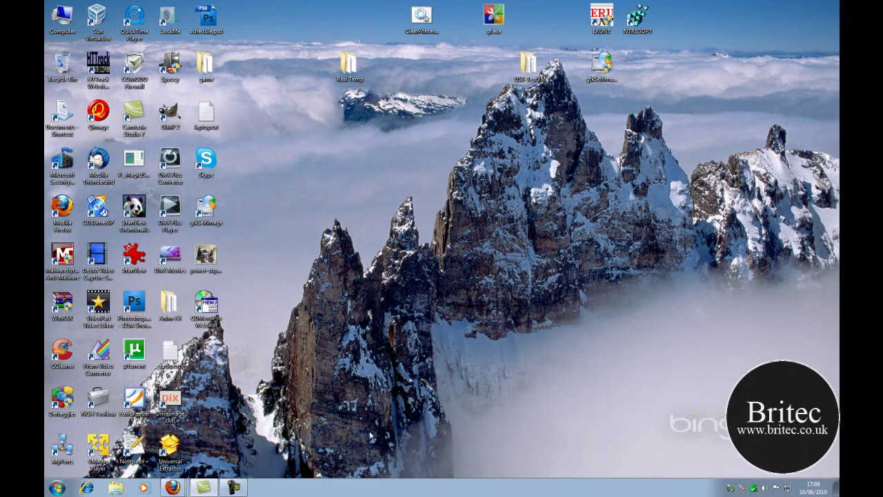
pyautogui.moveTo(172, 487)
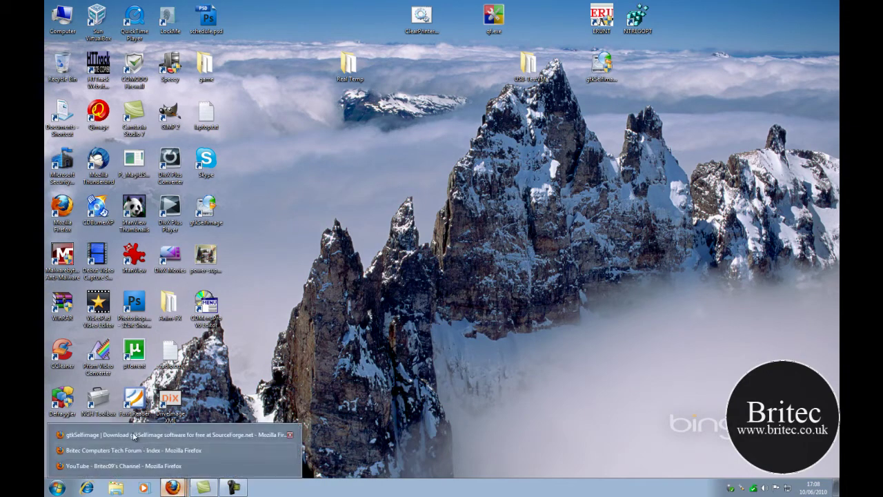
pyautogui.click(127, 451)
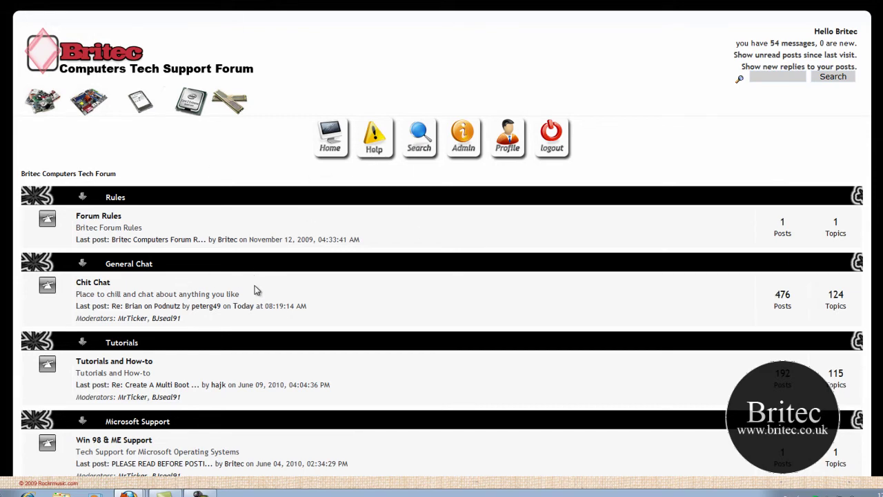
pyautogui.scroll(-3, 252, 296)
pyautogui.scroll(-4, 253, 296)
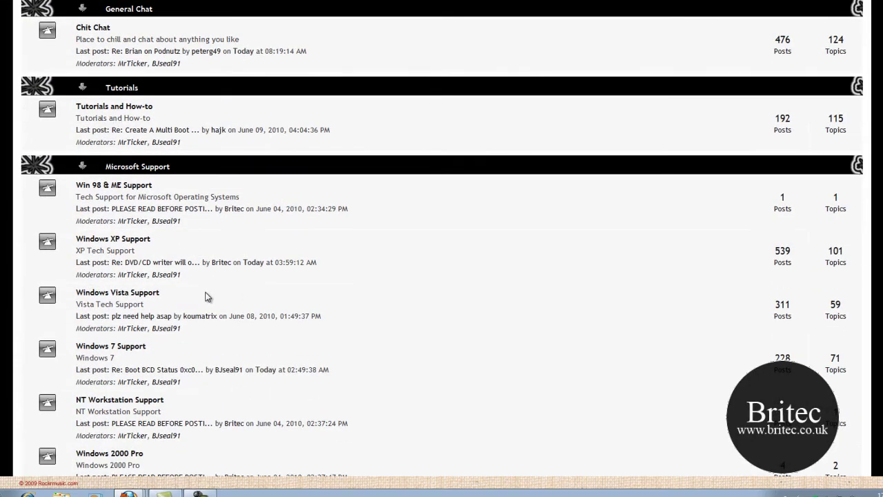
pyautogui.scroll(-3, 296, 296)
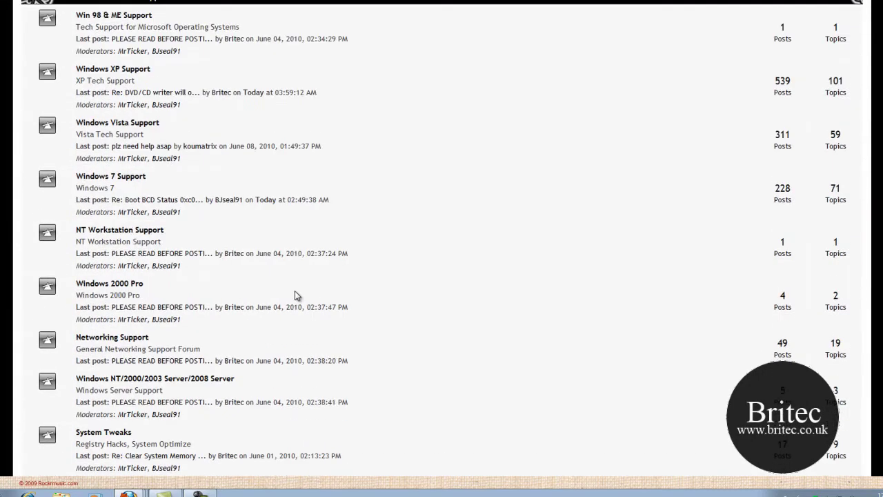
pyautogui.scroll(10, 292, 295)
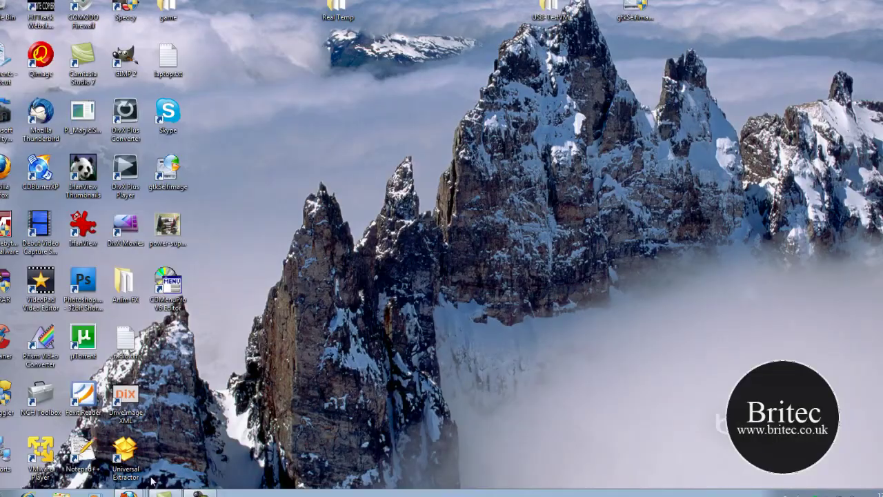
# - Give the 'One on ubuntu' video idea on the Britec YouTube channel a thumbs-up, then minimise Firefox
pyautogui.moveTo(127, 492)
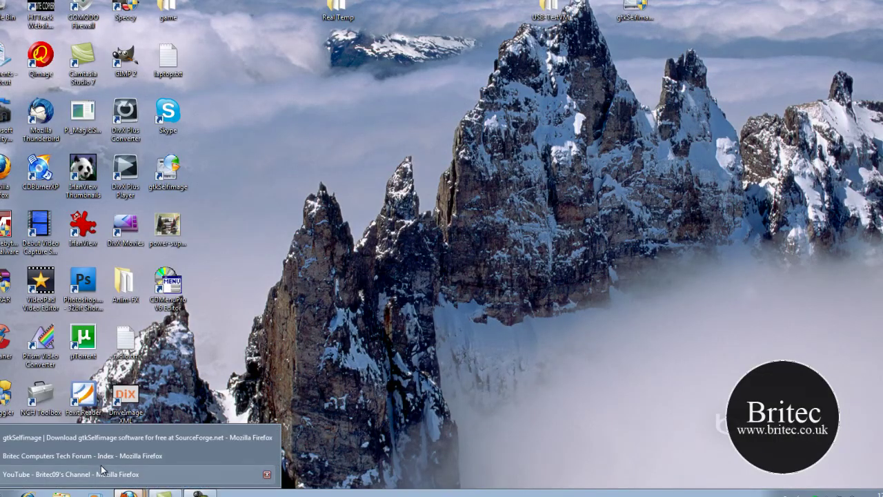
pyautogui.click(81, 475)
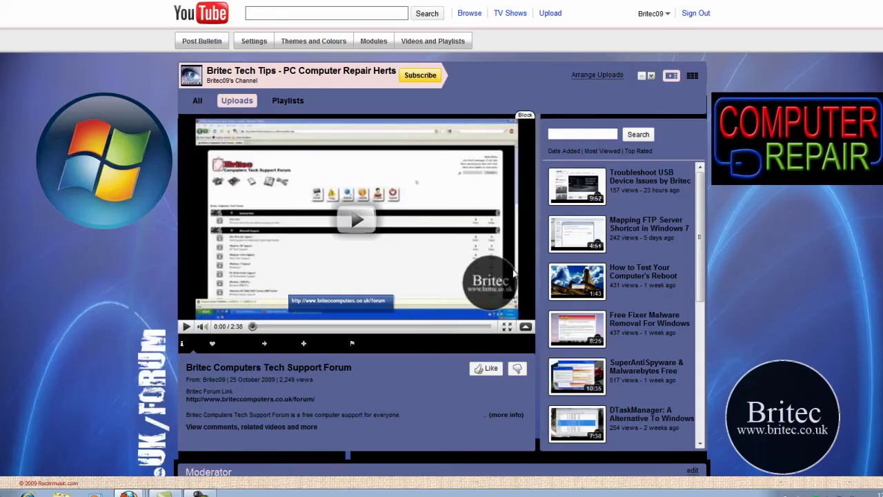
pyautogui.scroll(-3, 514, 295)
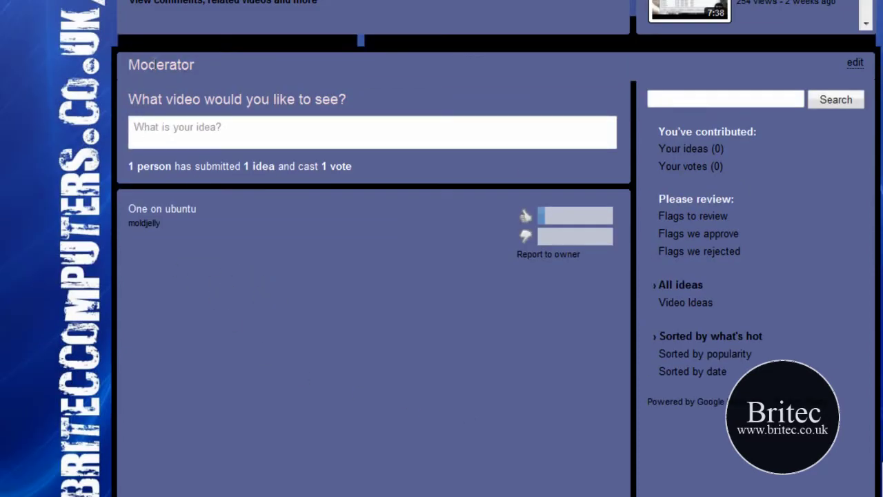
pyautogui.click(235, 130)
pyautogui.click(525, 216)
pyautogui.scroll(6, 545, 262)
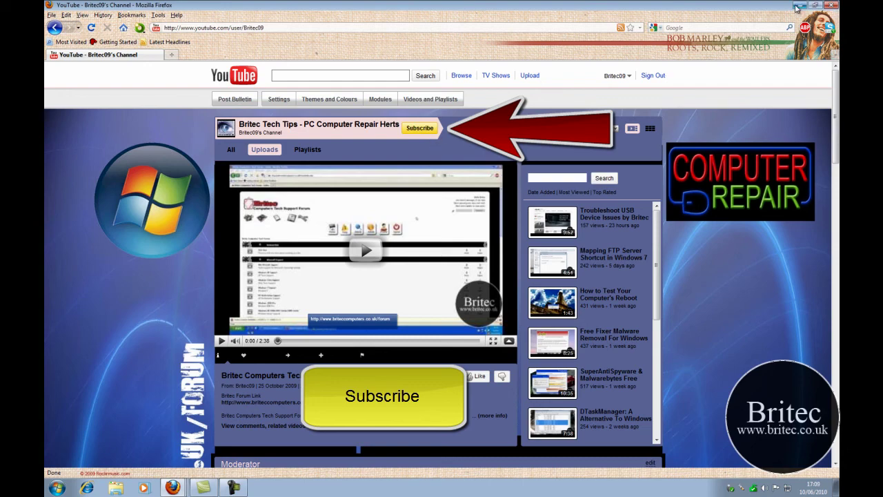
pyautogui.click(798, 7)
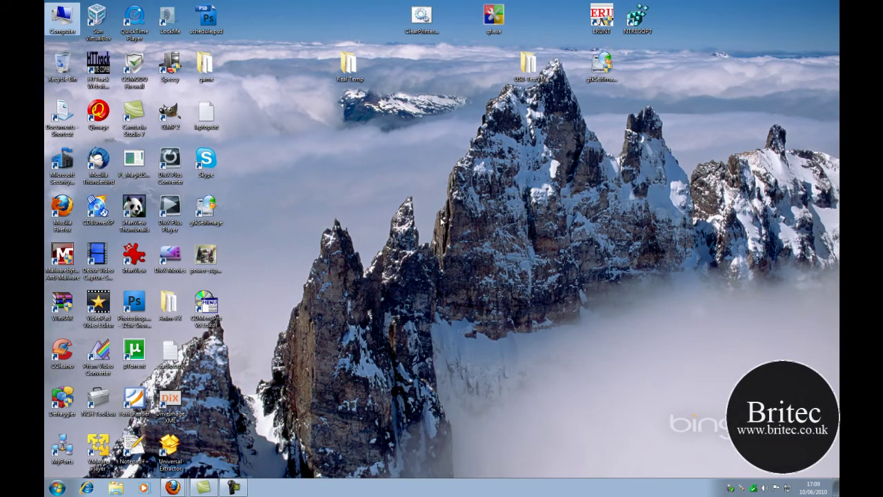